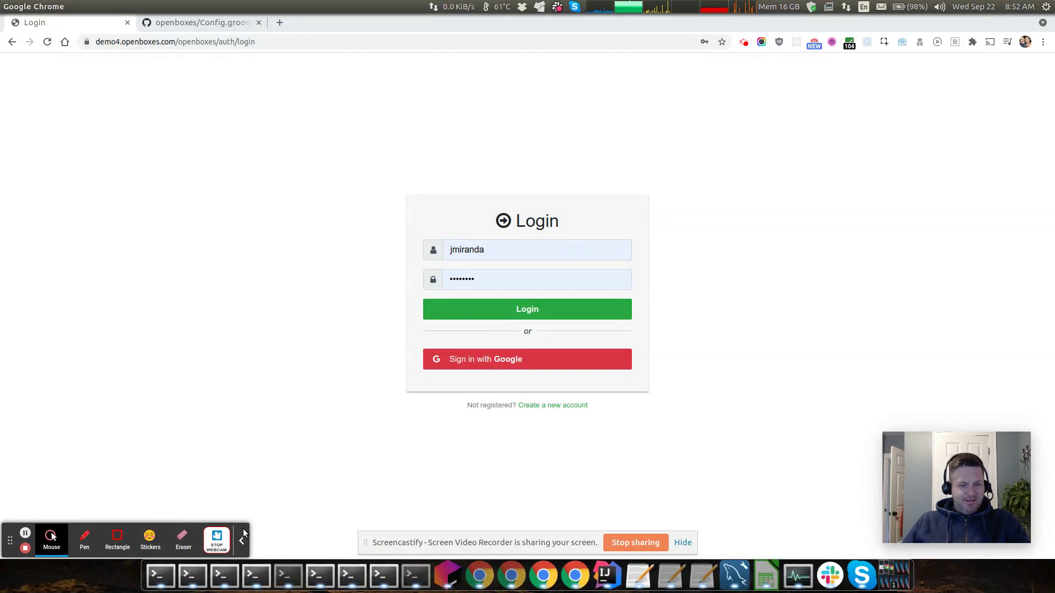
Choose 'Sign in with Google' on the OpenBoxes login page to reach Google's sign-in form
{"action": "left_click", "coordinate": [242, 541]}
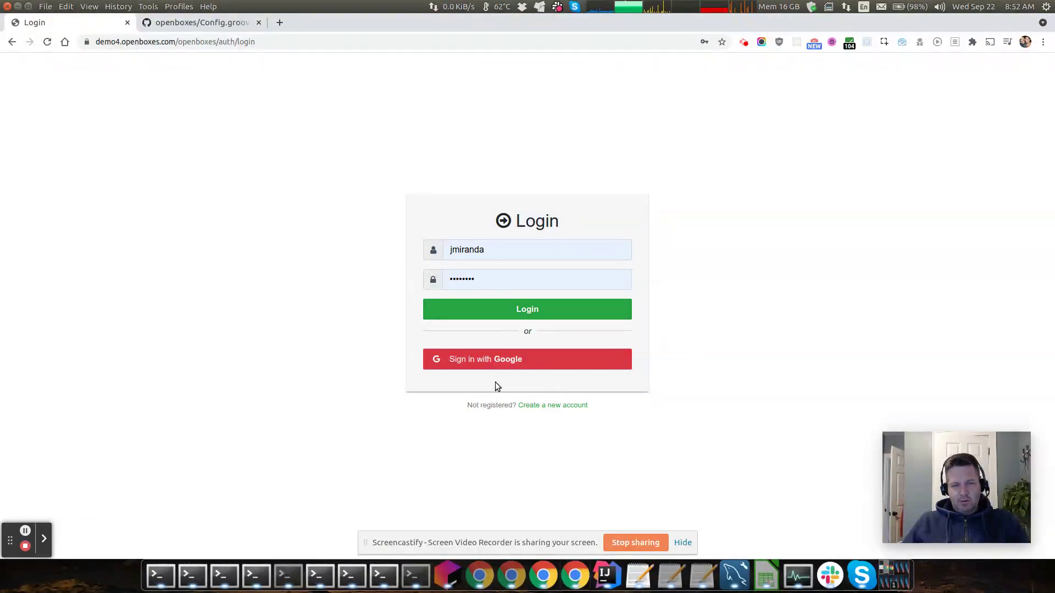
{"action": "left_click", "coordinate": [476, 358]}
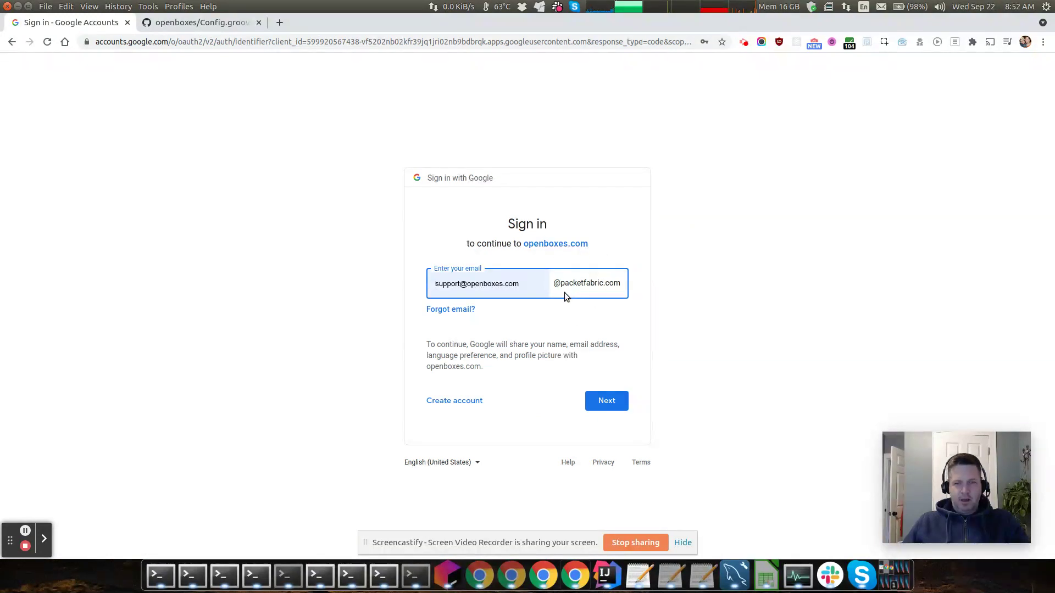
Sign in to Google with the demo account's saved e-mail and autofilled password
{"action": "left_click", "coordinate": [527, 283]}
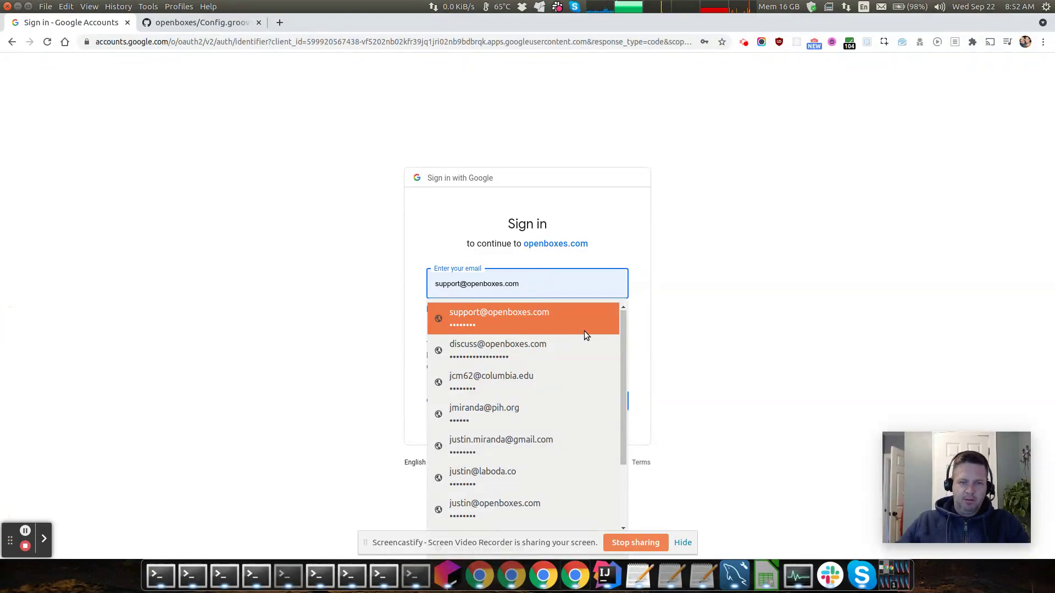
{"action": "triple_click", "coordinate": [514, 278]}
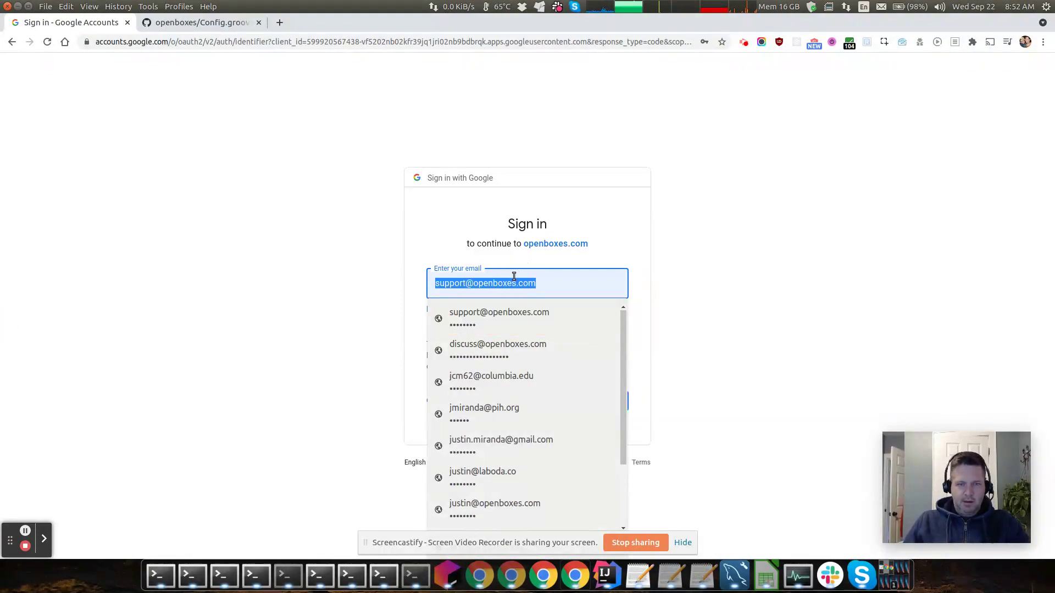
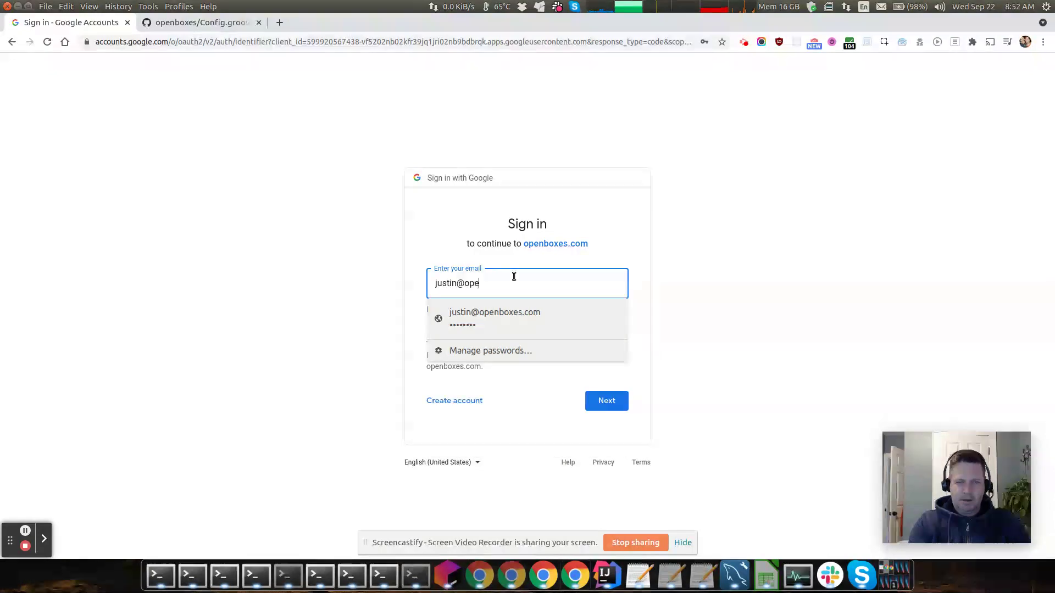
{"action": "key", "text": "Down"}
{"action": "key", "text": "Return"}
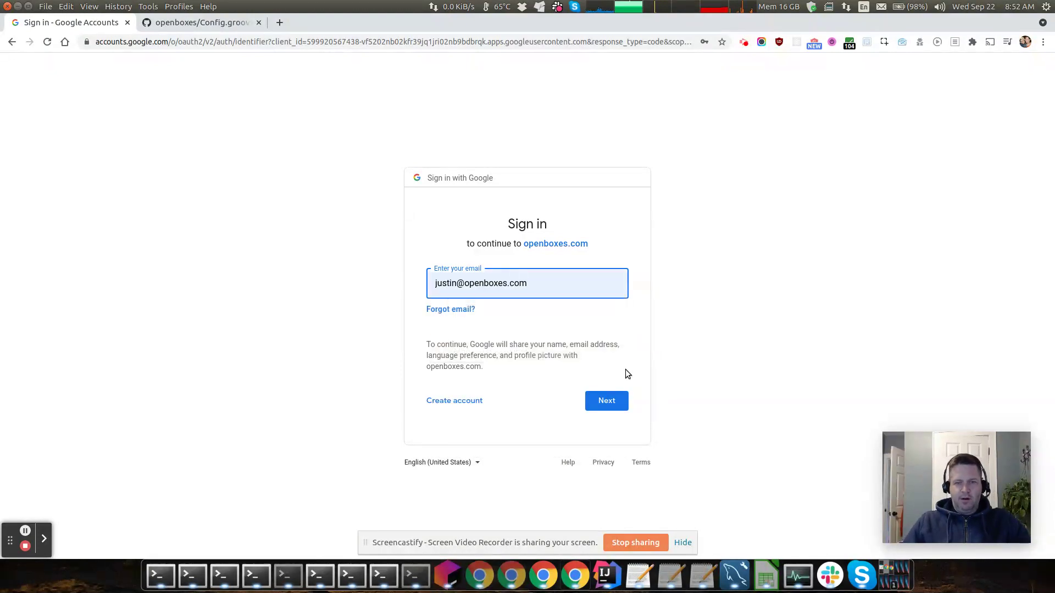
{"action": "left_click", "coordinate": [623, 405]}
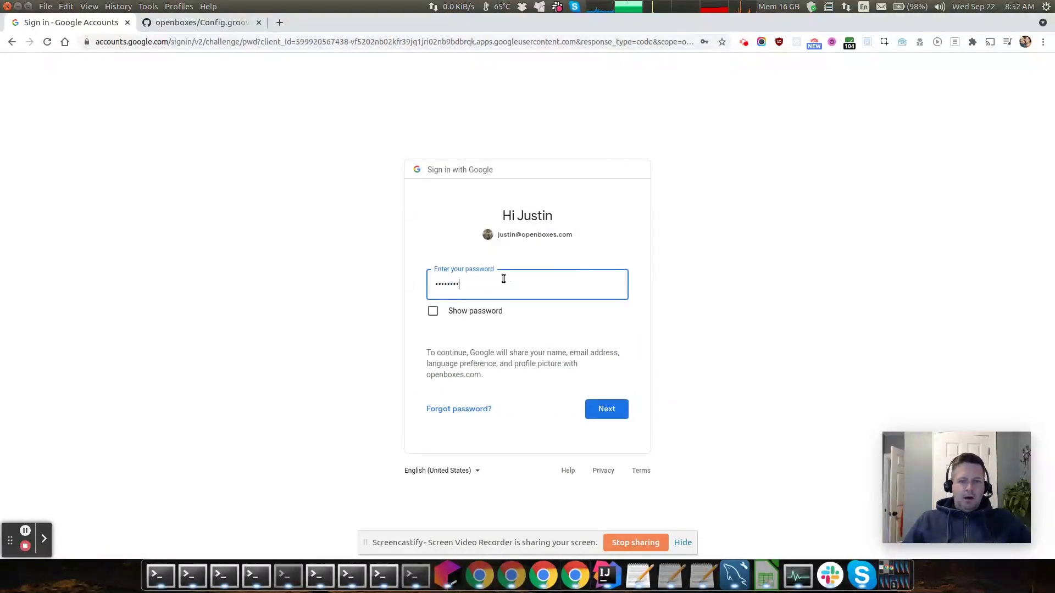
{"action": "left_click", "coordinate": [596, 409]}
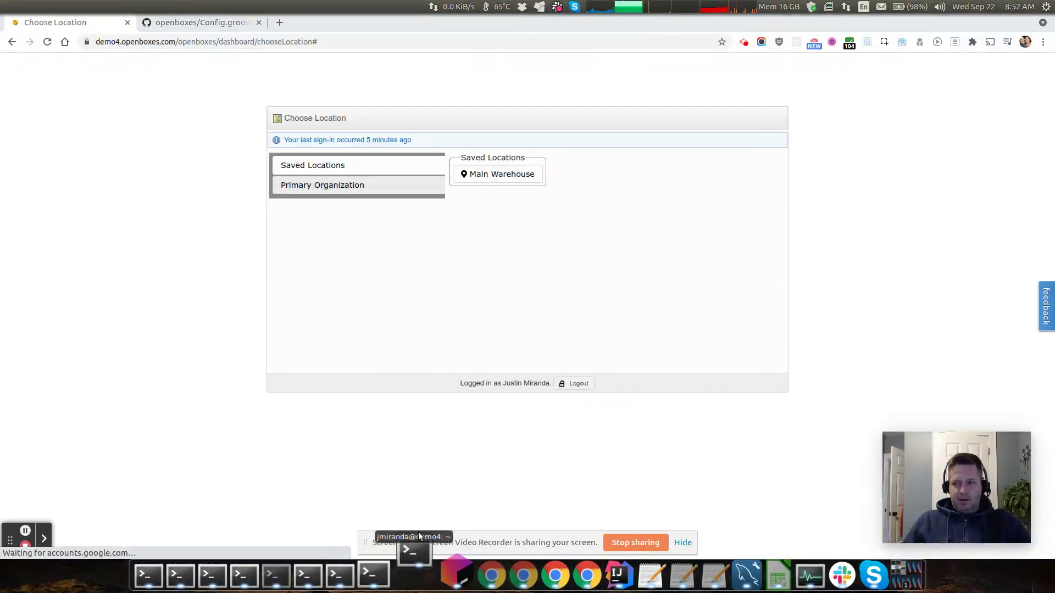
Switch to the server log and scroll through the OAuth debug output
{"action": "key", "text": "alt+Tab"}
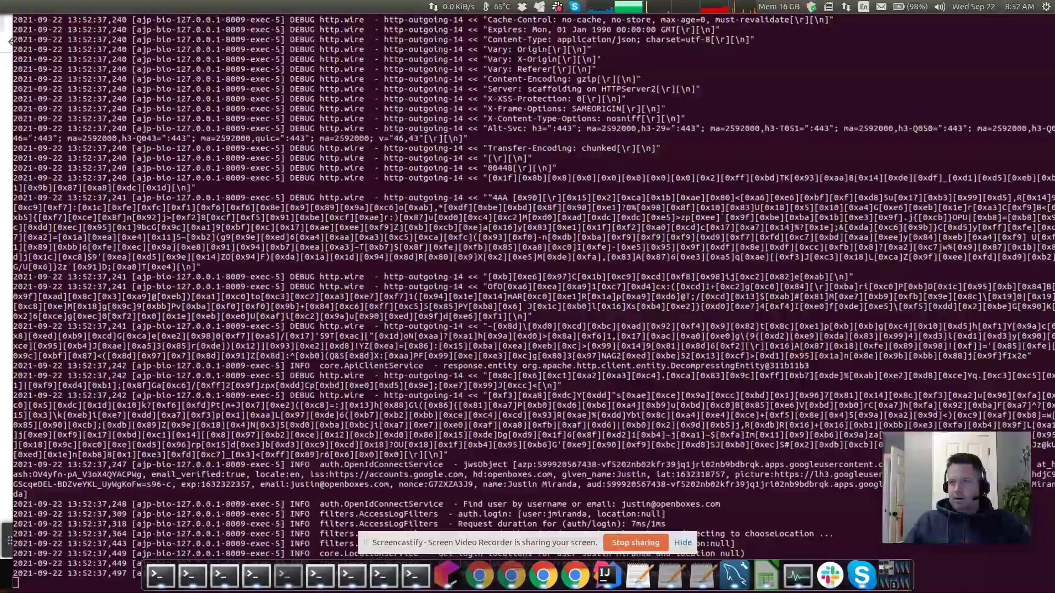
{"action": "scroll", "coordinate": [623, 149], "scroll_direction": "up", "scroll_amount": 9}
{"action": "scroll", "coordinate": [624, 150], "scroll_direction": "up", "scroll_amount": 15}
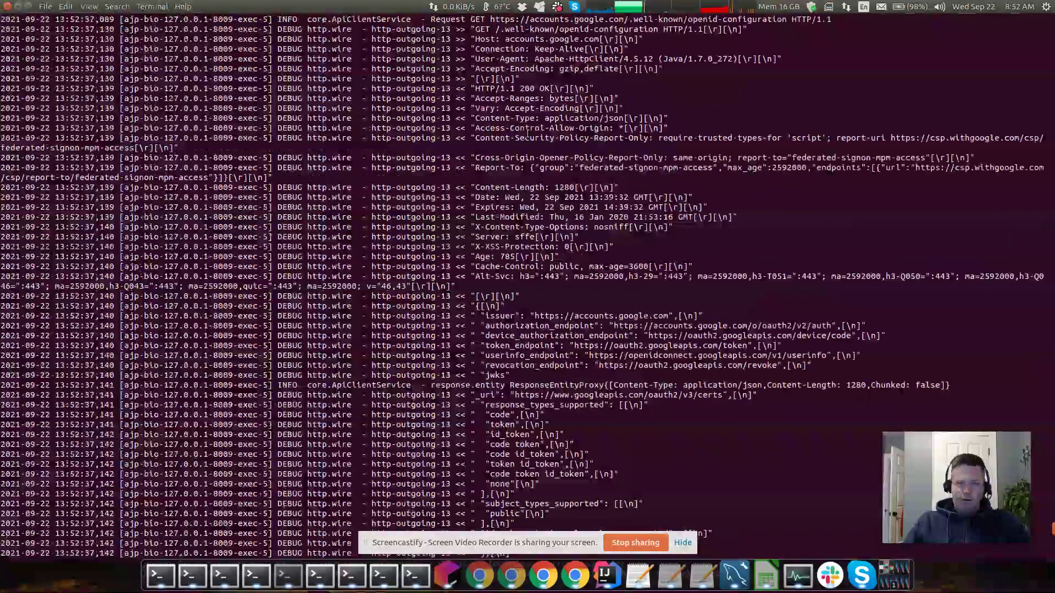
{"action": "scroll", "coordinate": [503, 129], "scroll_direction": "up", "scroll_amount": 18}
{"action": "scroll", "coordinate": [503, 129], "scroll_direction": "down", "scroll_amount": 20}
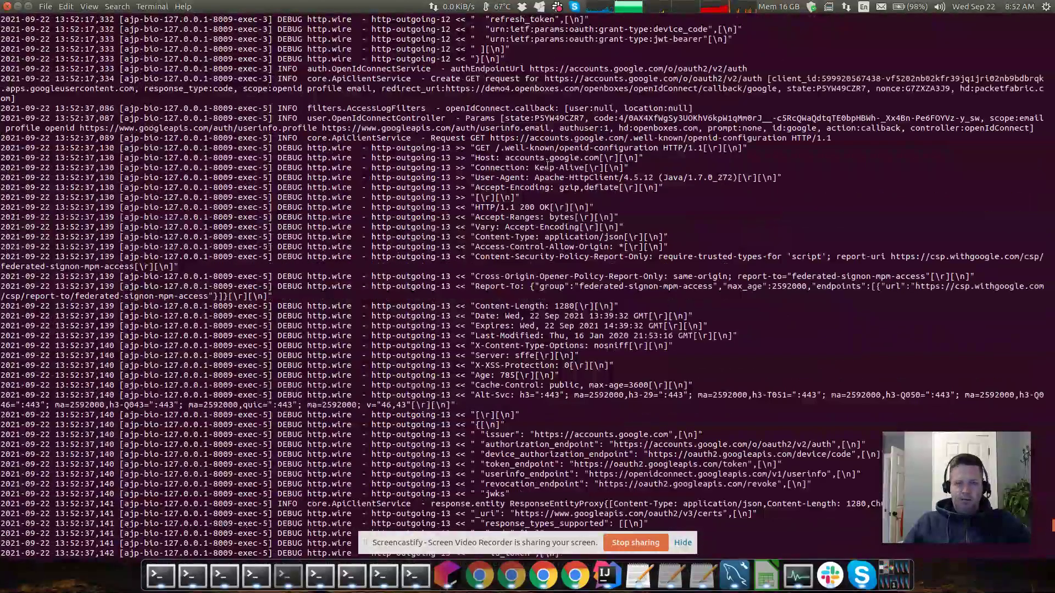
{"action": "scroll", "coordinate": [511, 193], "scroll_direction": "down", "scroll_amount": 8}
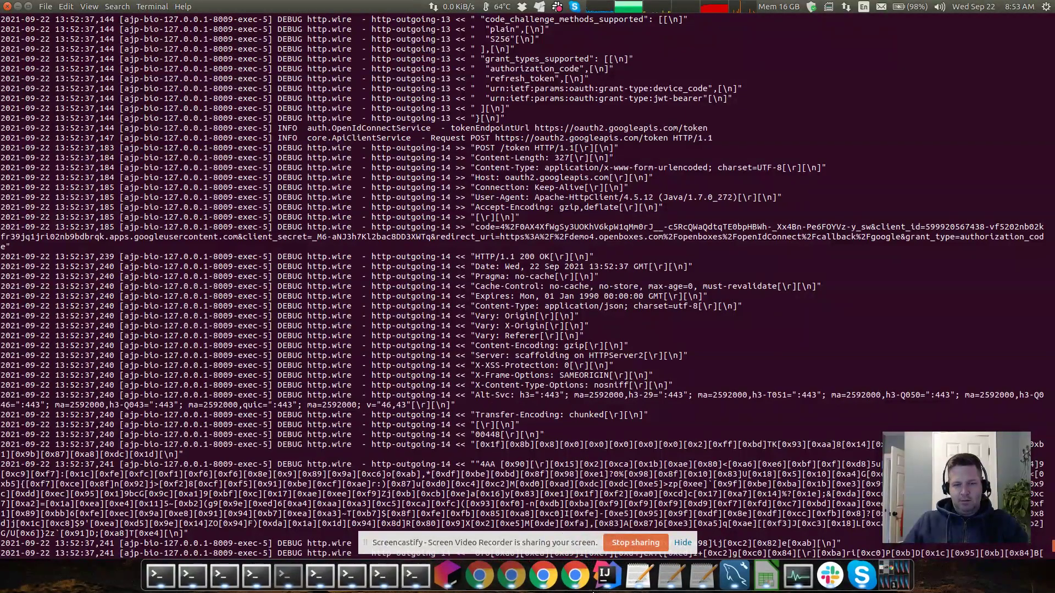
Glance at the OpenBoxes page and login source, then select the jwsObject token line in the log
{"action": "left_click", "coordinate": [575, 575]}
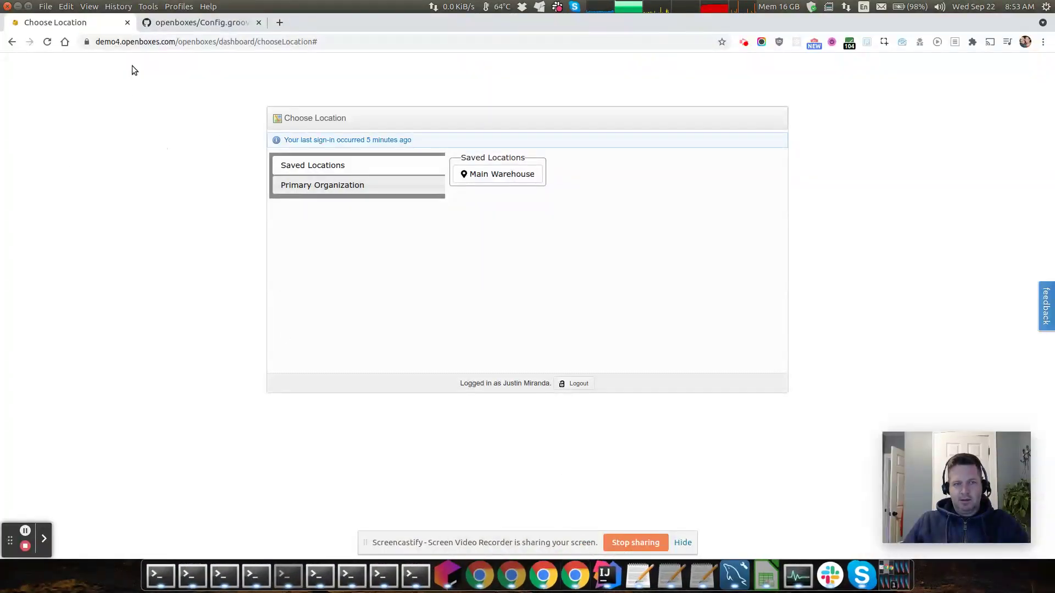
{"action": "left_click", "coordinate": [606, 575]}
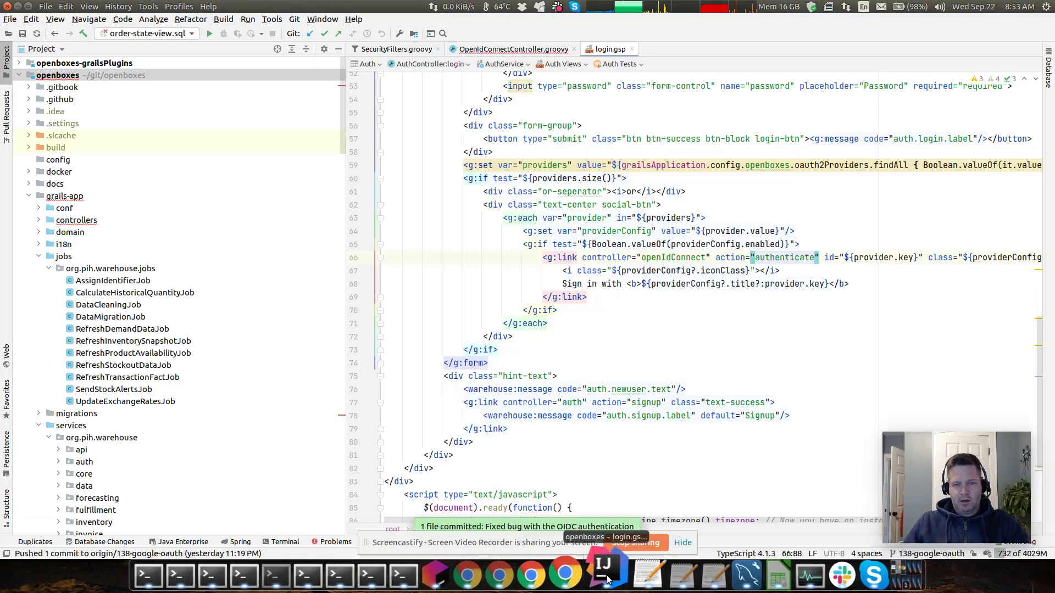
{"action": "left_click", "coordinate": [415, 575]}
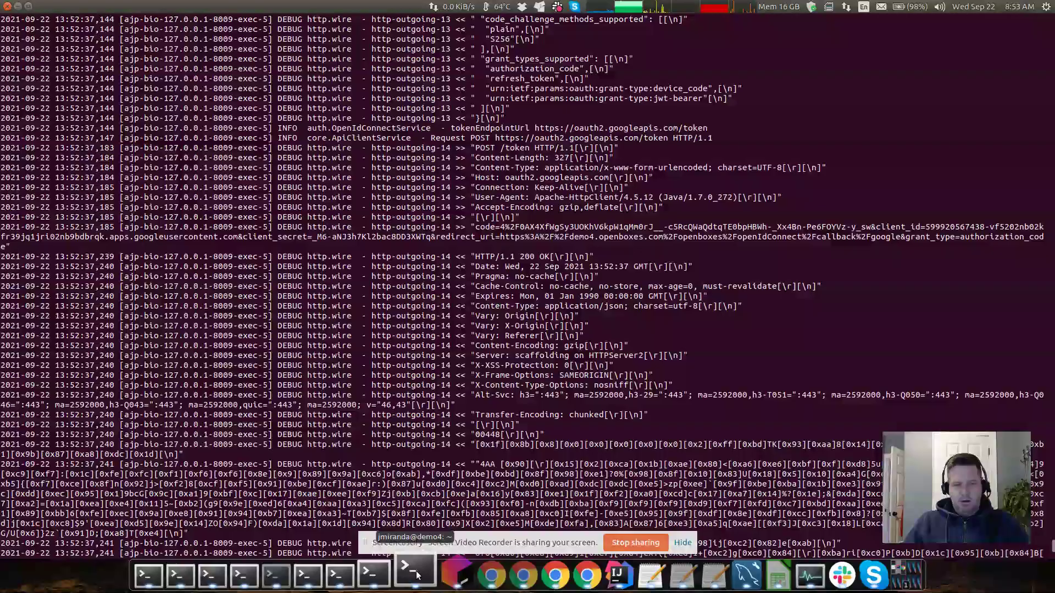
{"action": "scroll", "coordinate": [506, 167], "scroll_direction": "up", "scroll_amount": 15}
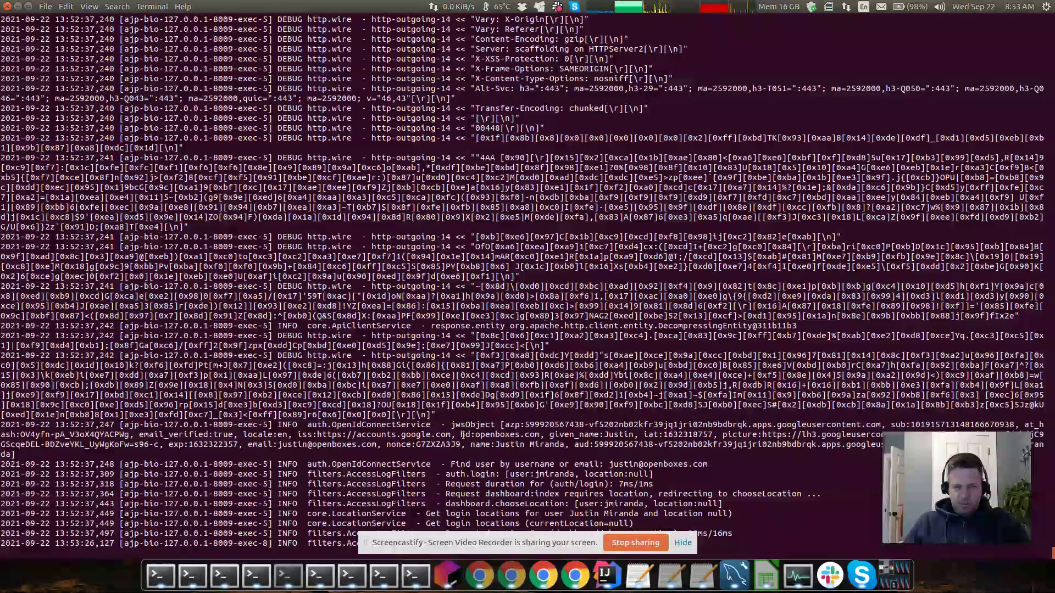
{"action": "left_click_drag", "start_coordinate": [1, 424], "coordinate": [610, 464]}
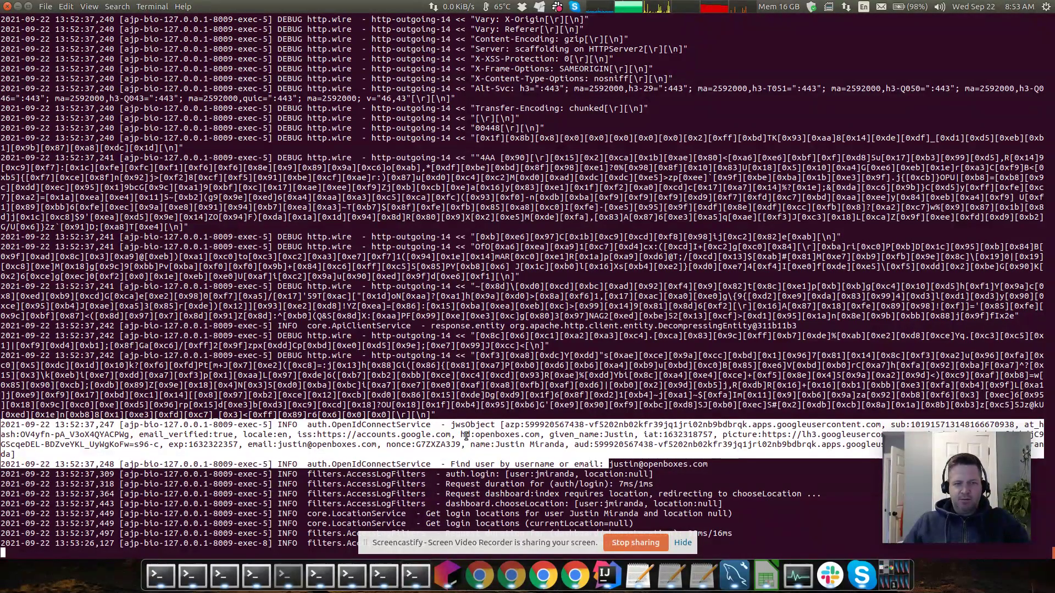
Highlight the account's e-mail address inside the decoded jwsObject token line
{"action": "left_click_drag", "start_coordinate": [273, 445], "coordinate": [377, 441]}
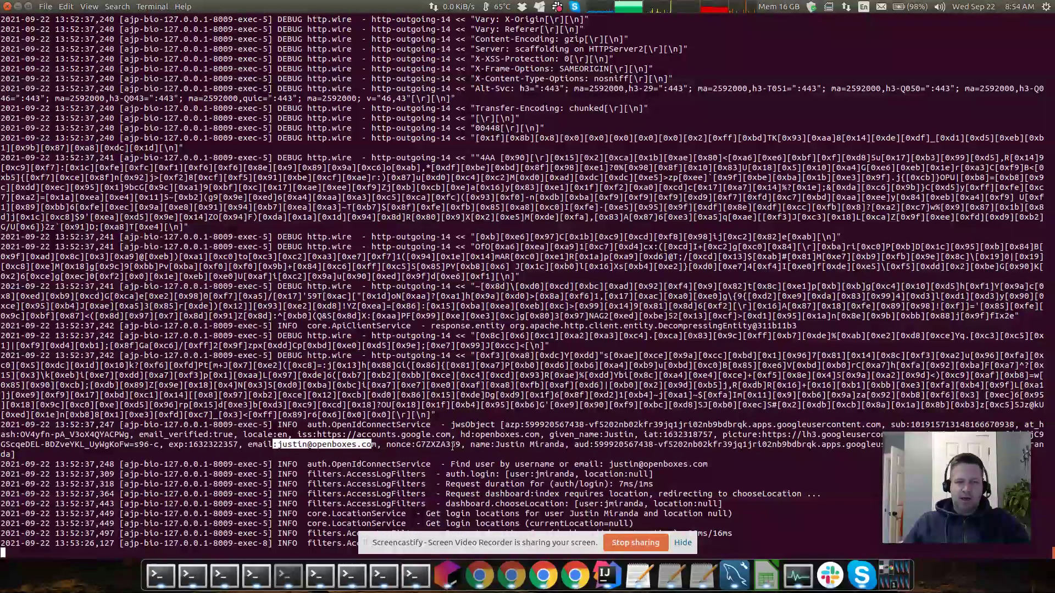
{"action": "left_click_drag", "start_coordinate": [273, 445], "coordinate": [377, 444]}
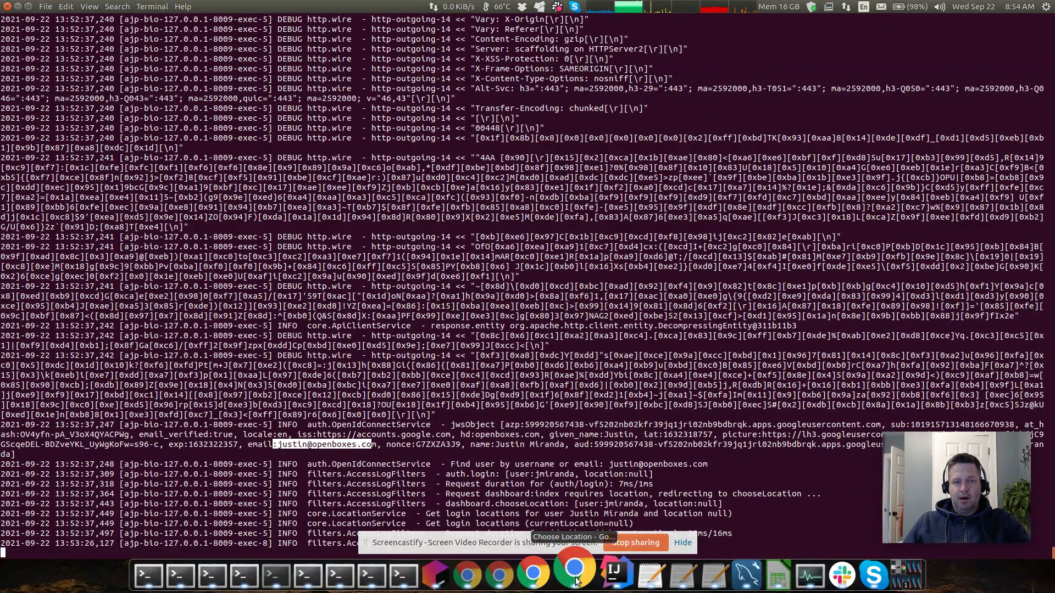
Enter OpenBoxes at the Main Warehouse location and open the Users list
{"action": "left_click", "coordinate": [575, 574]}
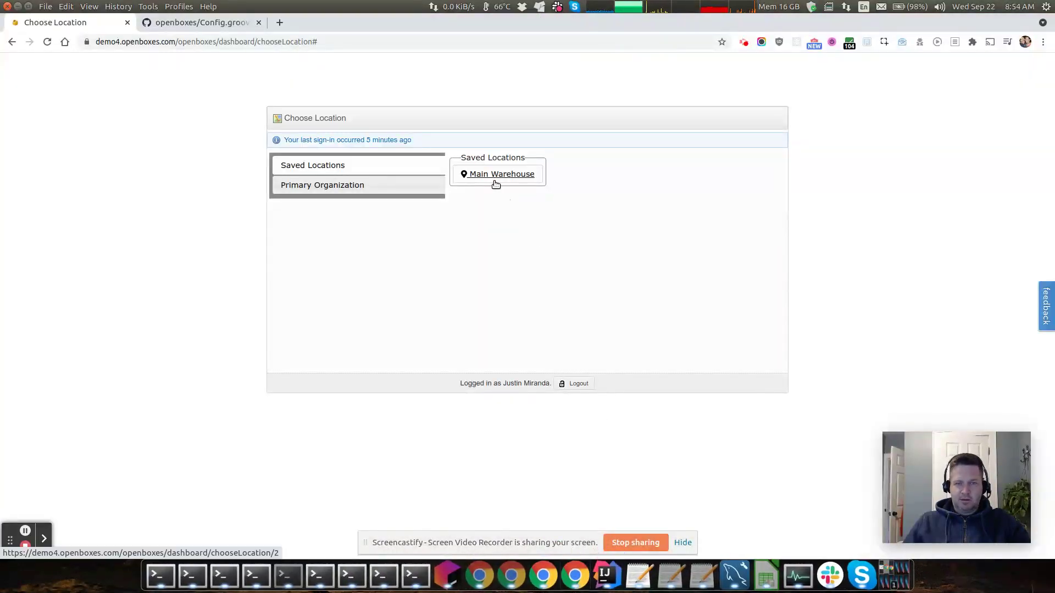
{"action": "left_click", "coordinate": [495, 183]}
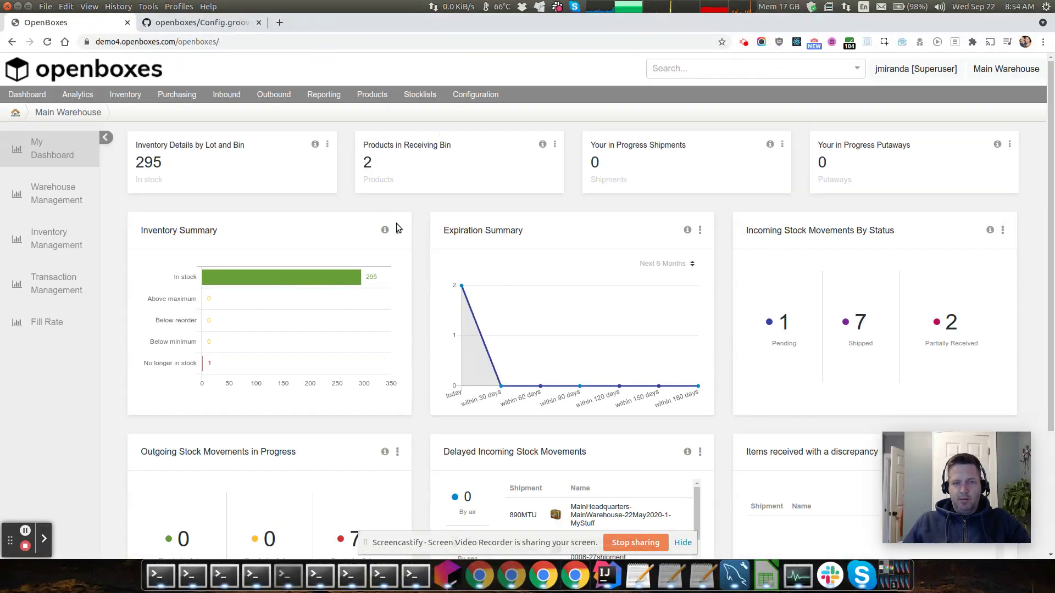
{"action": "mouse_move", "coordinate": [473, 100]}
{"action": "left_click", "coordinate": [544, 234]}
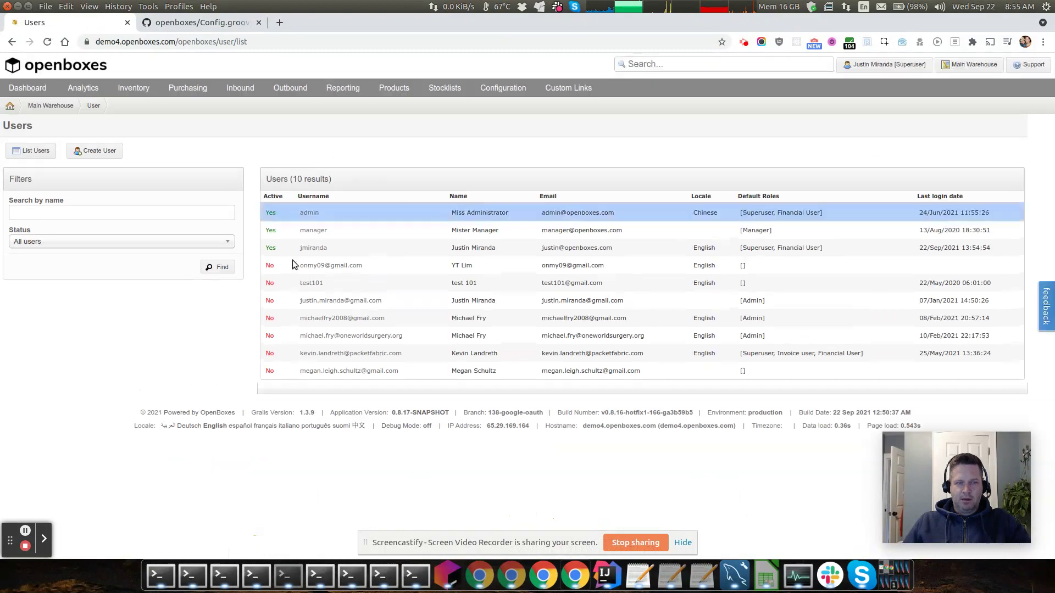
Open your own user record and show its Authorization tab with Superuser and Financial User roles
{"action": "left_click", "coordinate": [314, 248]}
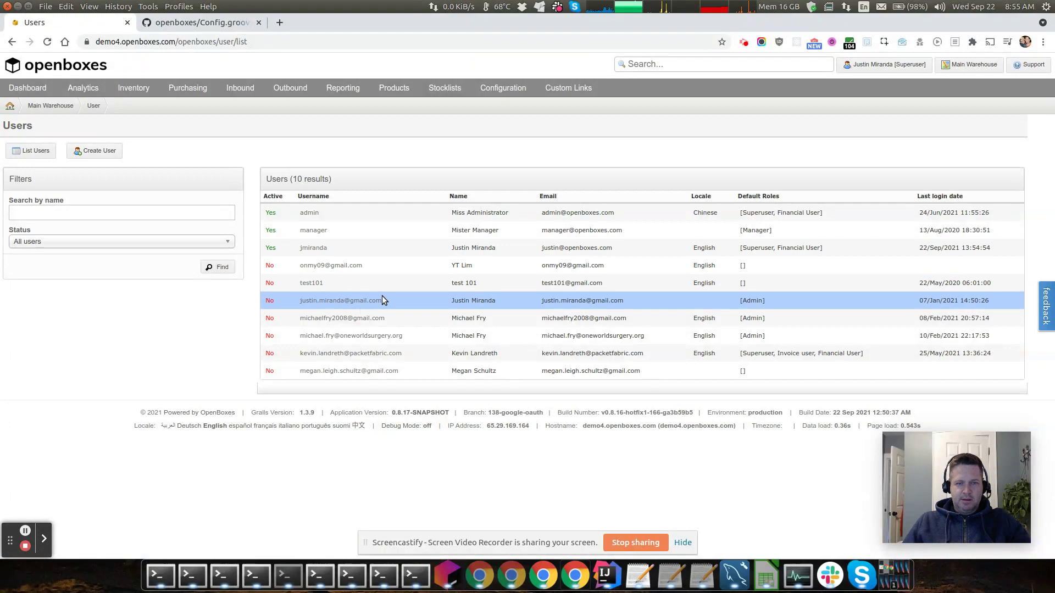
{"action": "left_click", "coordinate": [312, 247]}
{"action": "left_click", "coordinate": [461, 248]}
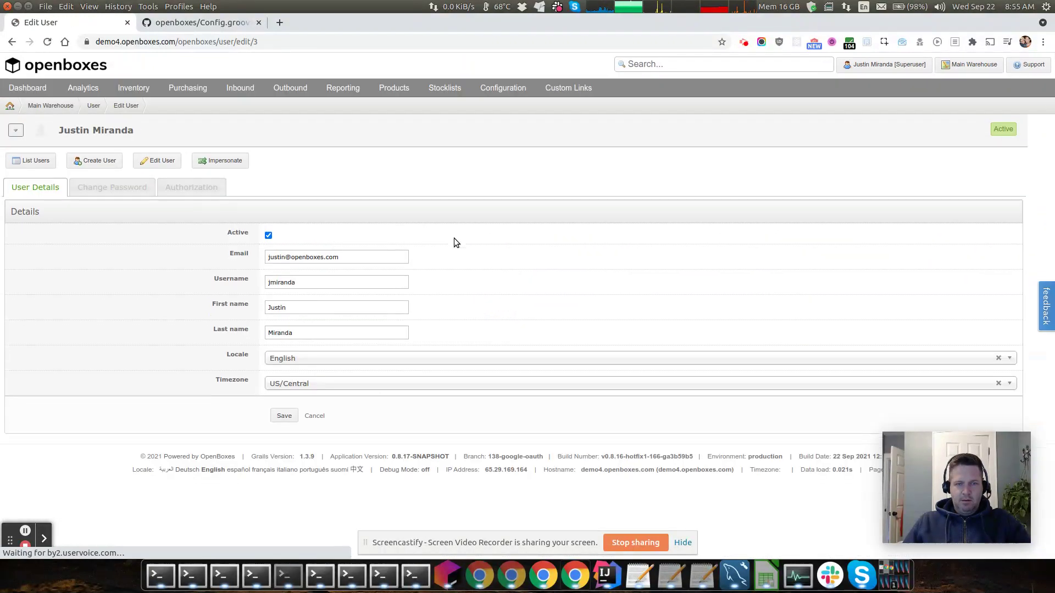
{"action": "left_click", "coordinate": [205, 188]}
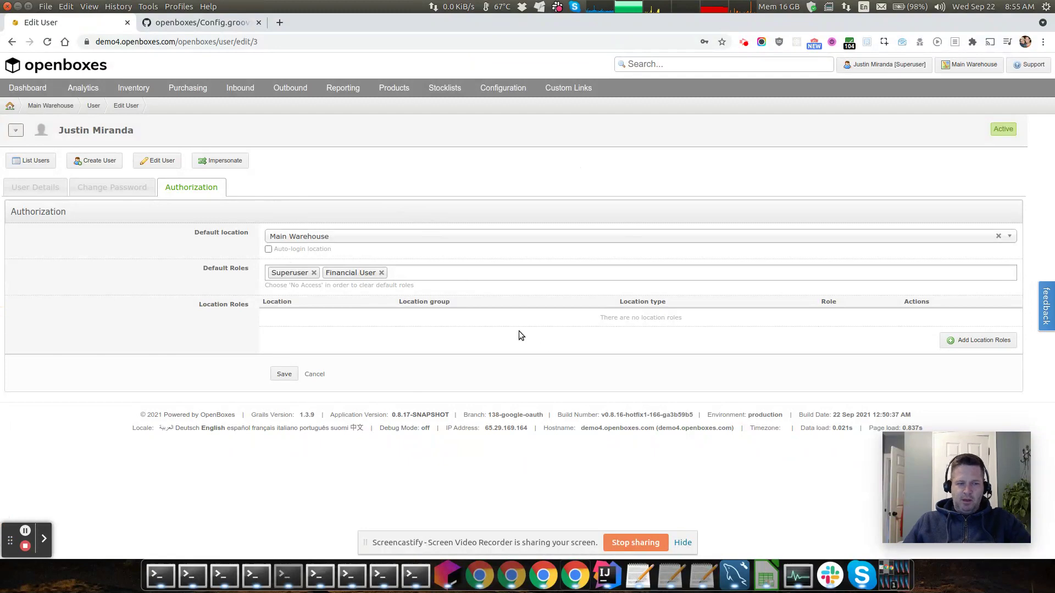
{"action": "left_click", "coordinate": [410, 574]}
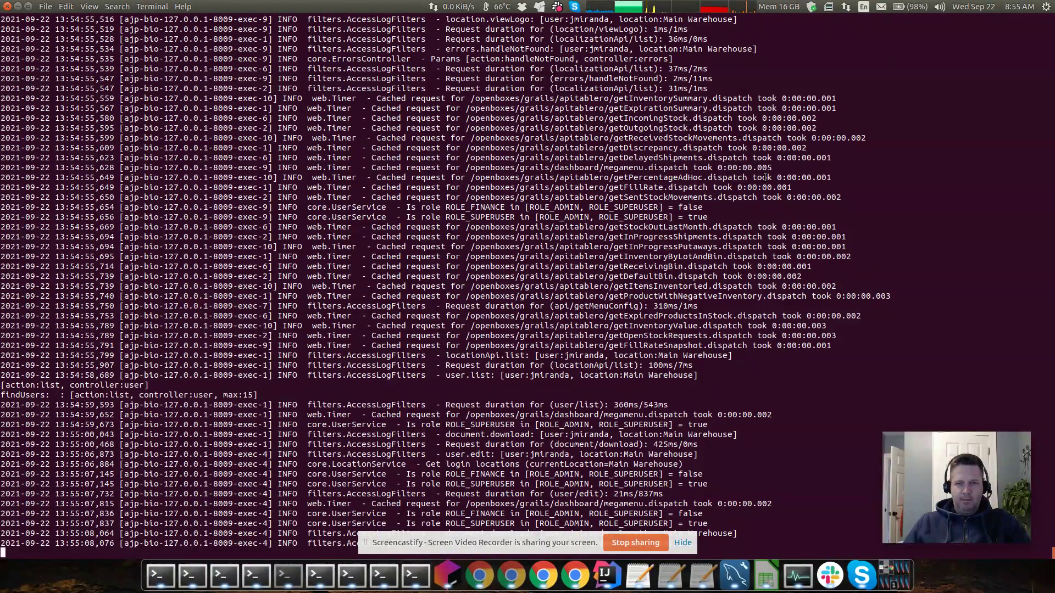
Scroll up through the 13:52 OpenID Connect log lines, then back to the bottom
{"action": "scroll", "coordinate": [765, 178], "scroll_direction": "up", "scroll_amount": 20}
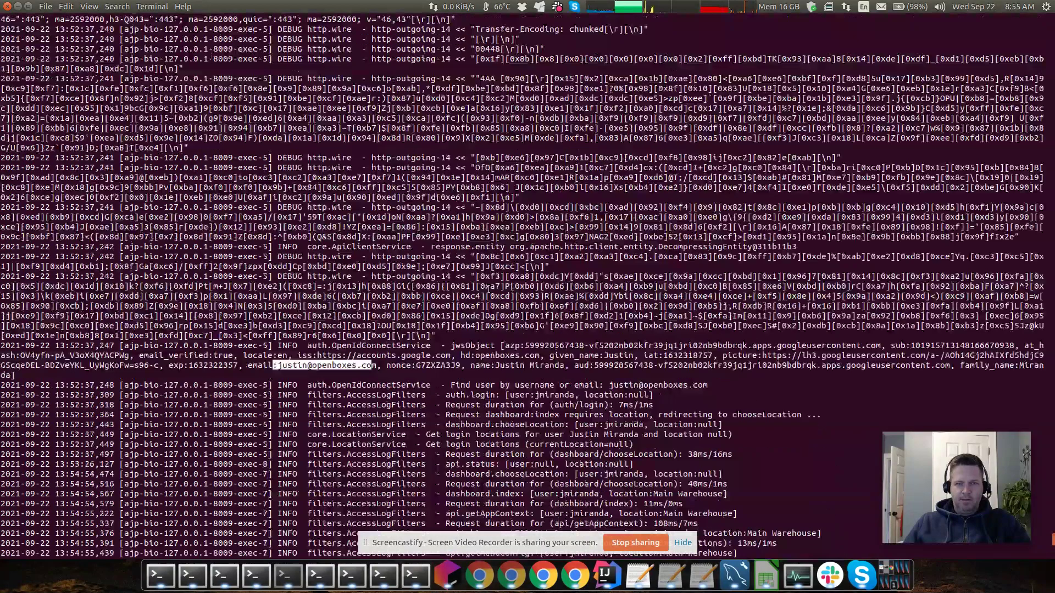
{"action": "scroll", "coordinate": [705, 169], "scroll_direction": "up", "scroll_amount": 12}
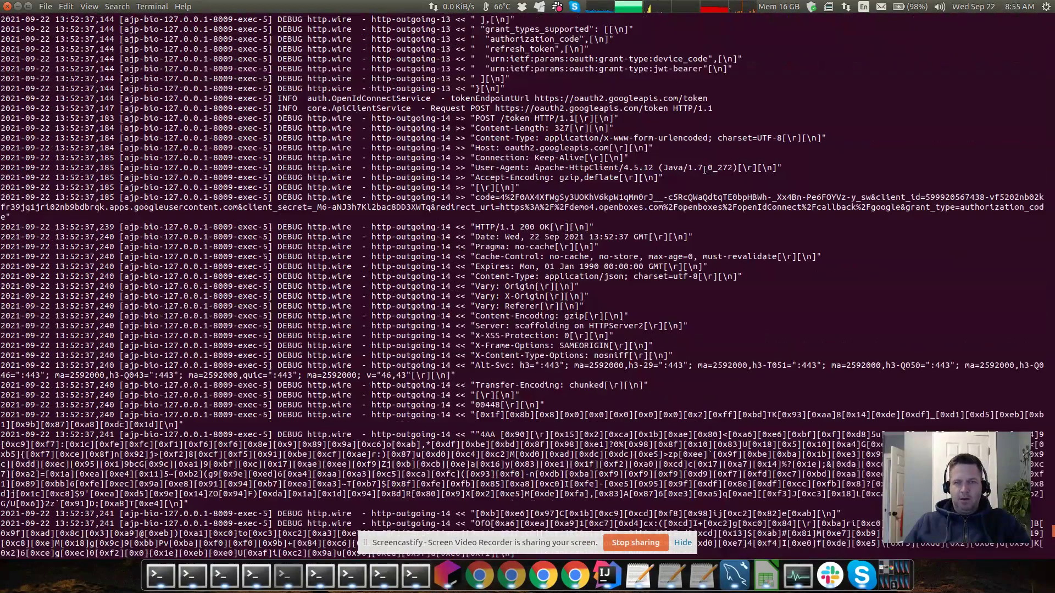
{"action": "scroll", "coordinate": [606, 252], "scroll_direction": "up", "scroll_amount": 10}
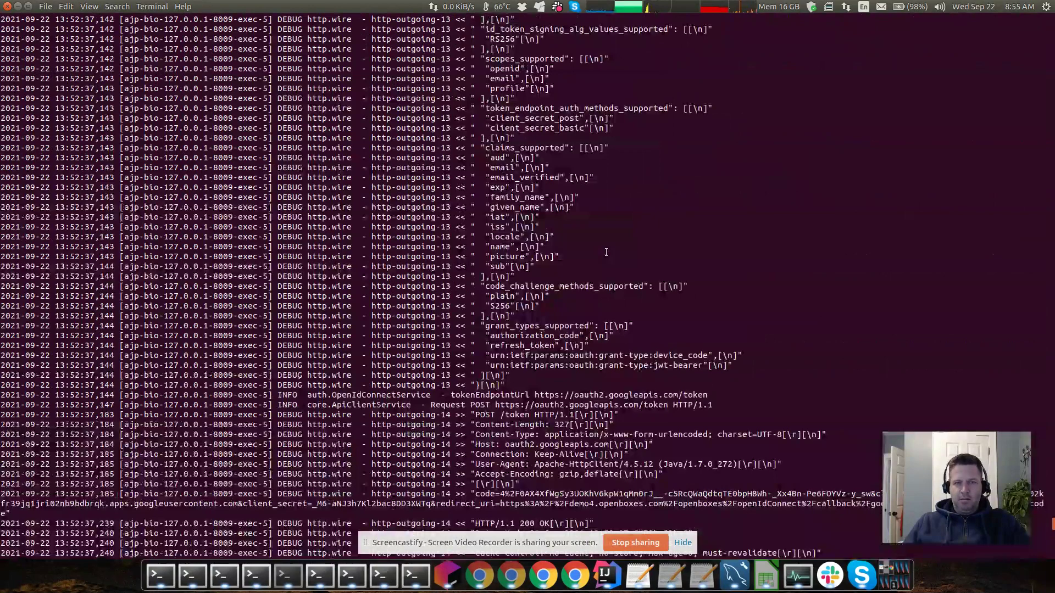
{"action": "scroll", "coordinate": [606, 252], "scroll_direction": "up", "scroll_amount": 2}
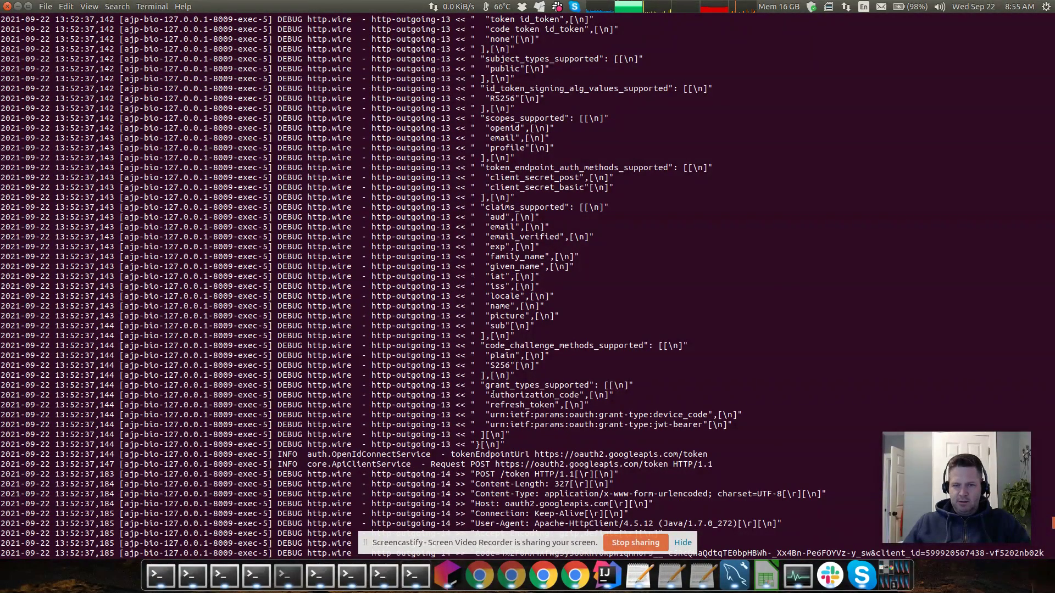
{"action": "scroll", "coordinate": [498, 385], "scroll_direction": "up", "scroll_amount": 6}
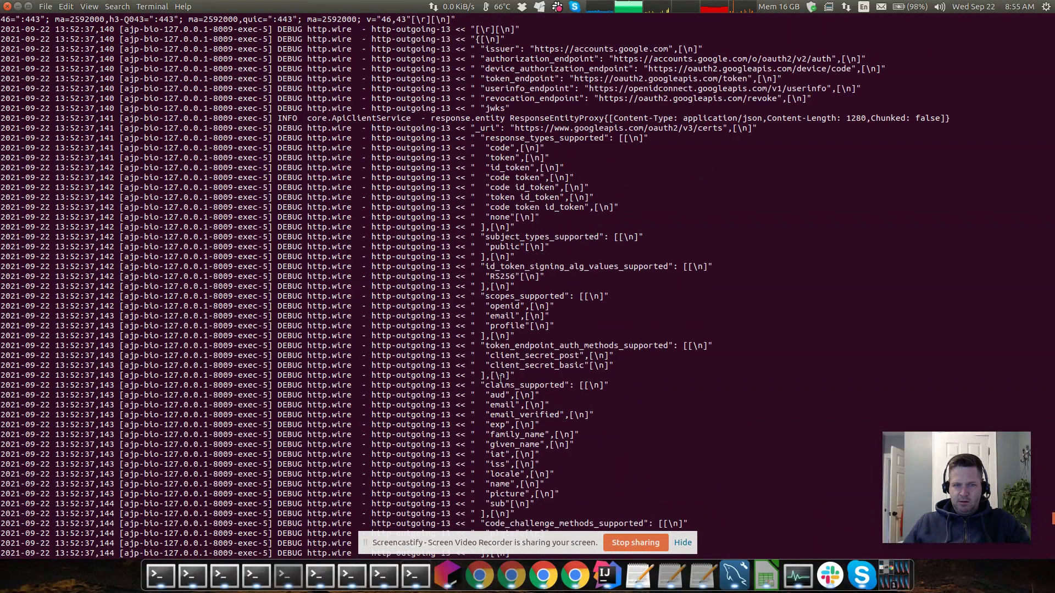
{"action": "scroll", "coordinate": [501, 378], "scroll_direction": "down", "scroll_amount": 2}
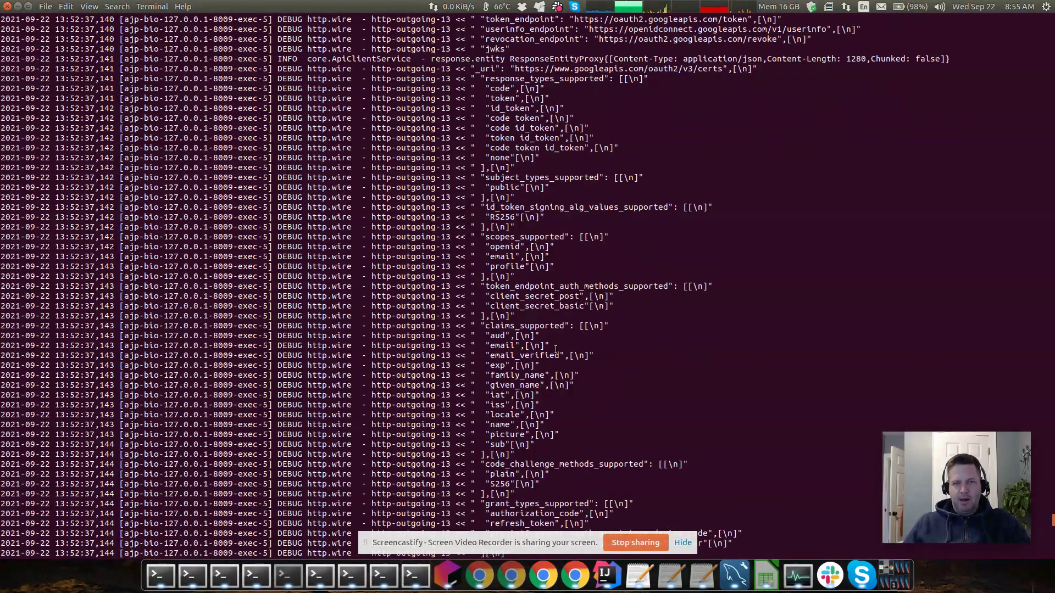
{"action": "scroll", "coordinate": [557, 163], "scroll_direction": "down", "scroll_amount": 20}
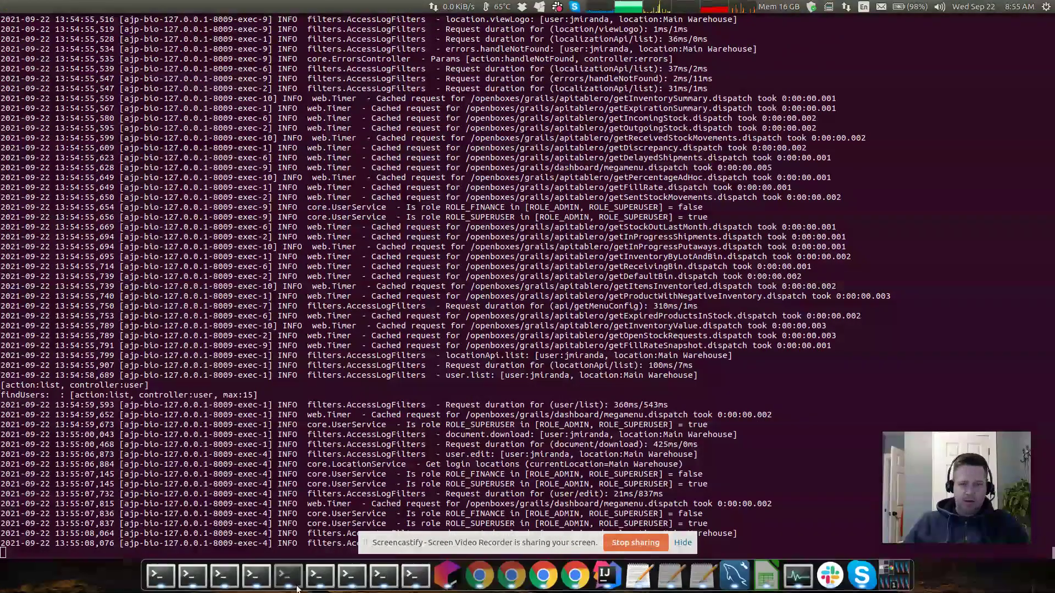
In the OAuth provider settings file, highlight the Google button style and redirectUrl host and path
{"action": "left_click", "coordinate": [707, 555]}
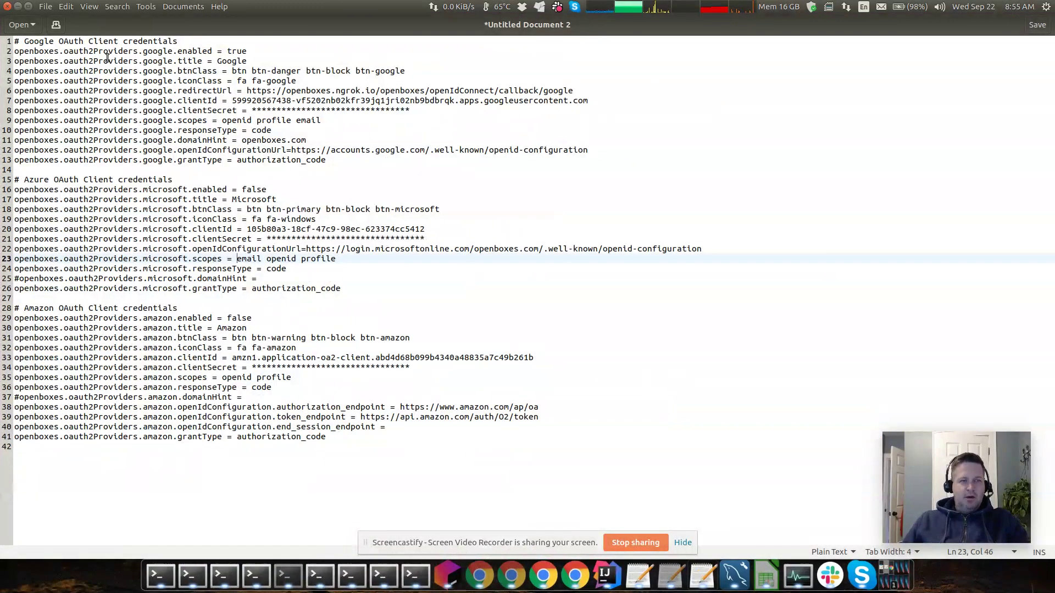
{"action": "left_click_drag", "start_coordinate": [112, 42], "coordinate": [346, 467]}
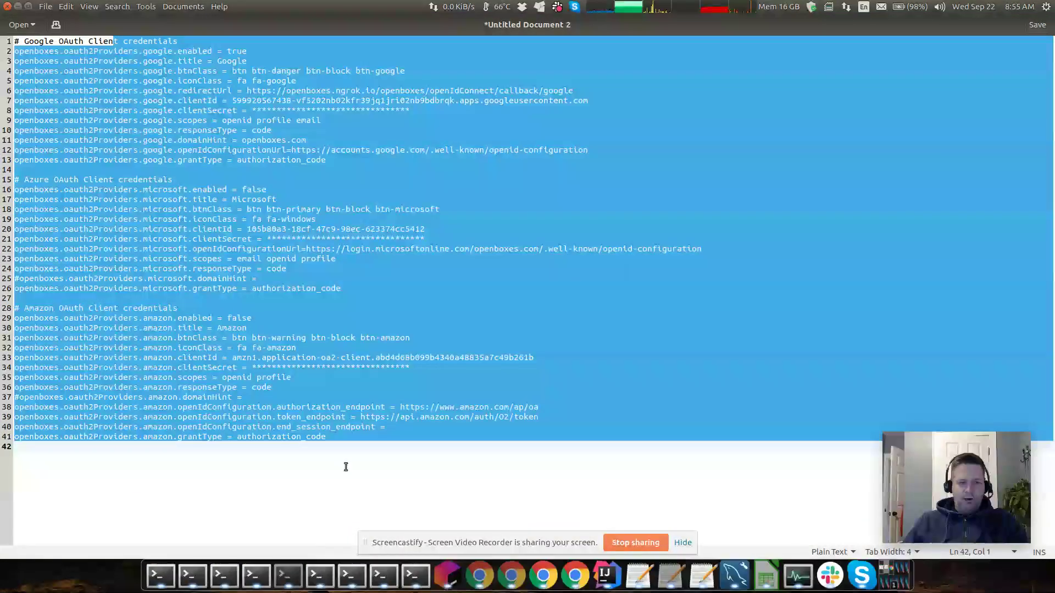
{"action": "left_click", "coordinate": [358, 379]}
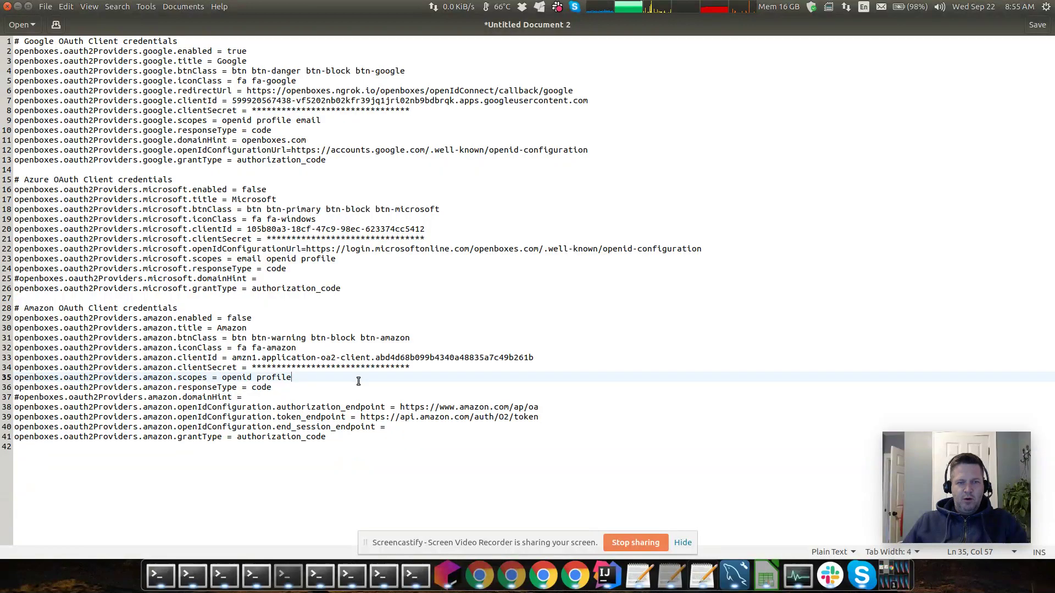
{"action": "left_click", "coordinate": [232, 69]}
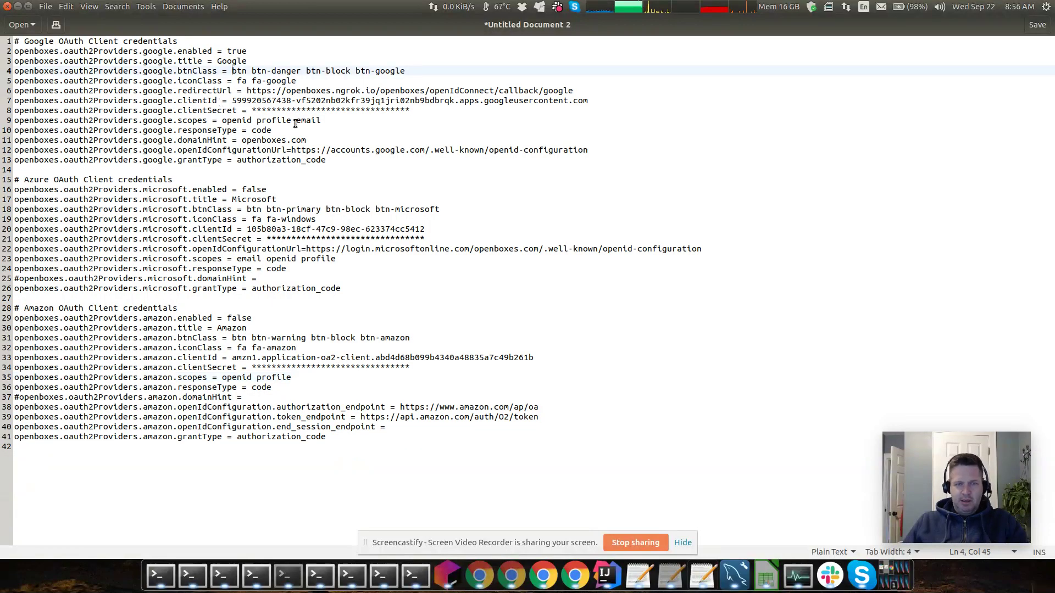
{"action": "left_click_drag", "start_coordinate": [285, 91], "coordinate": [563, 92]}
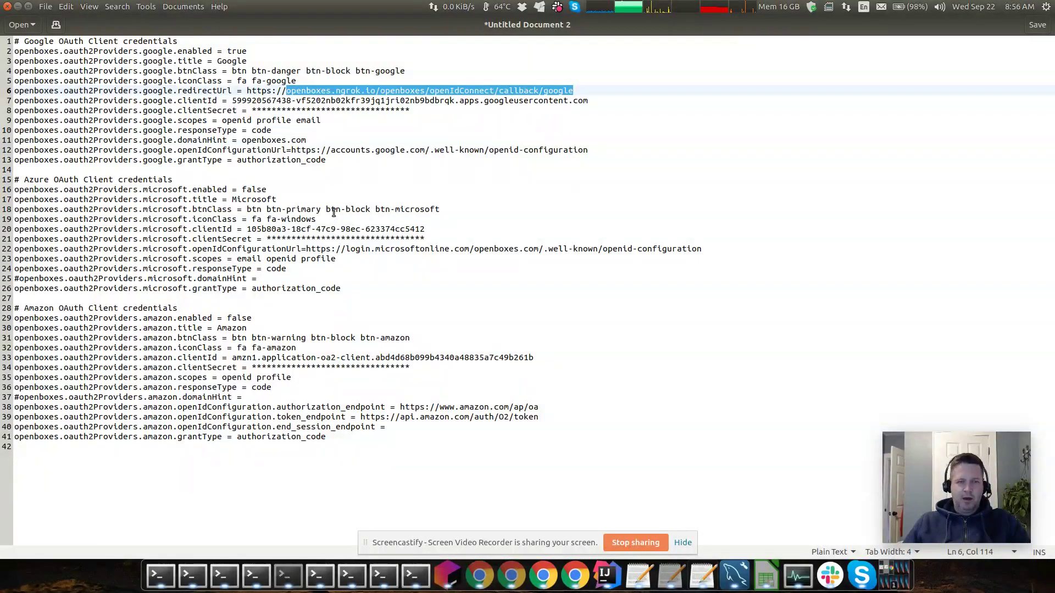
{"action": "left_click", "coordinate": [331, 239]}
Highlight the Microsoft provider block and the email entry in its scopes
{"action": "left_click_drag", "start_coordinate": [226, 212], "coordinate": [269, 290]}
{"action": "left_click", "coordinate": [313, 269]}
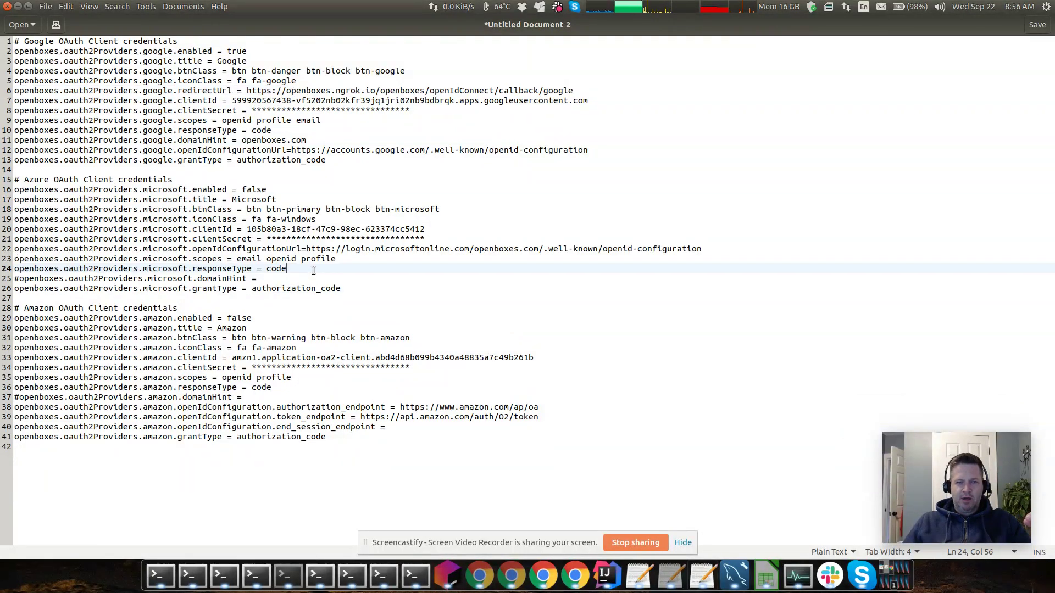
{"action": "double_click", "coordinate": [248, 259]}
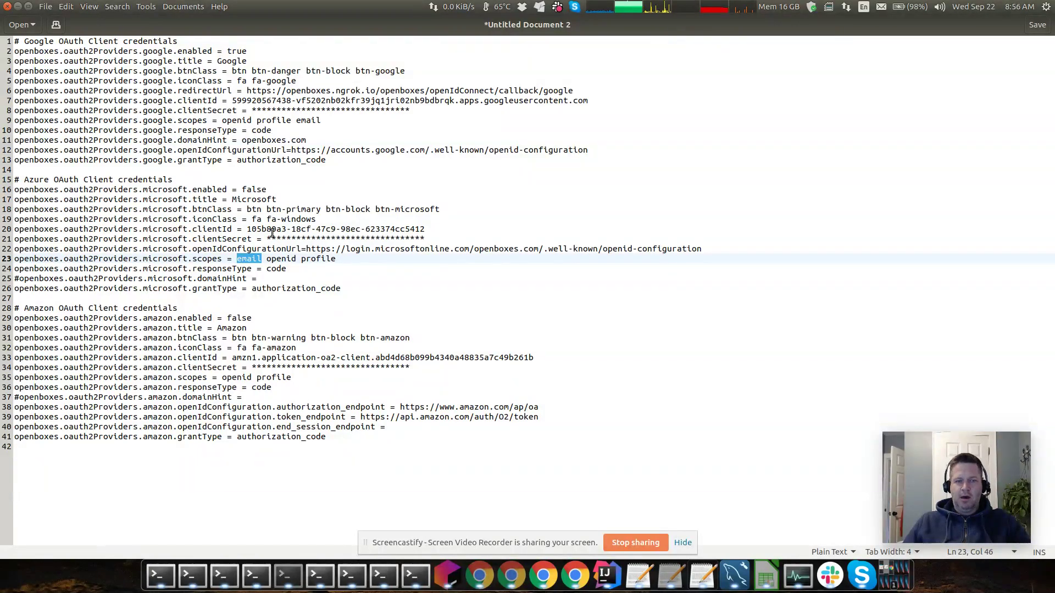
{"action": "left_click", "coordinate": [252, 265]}
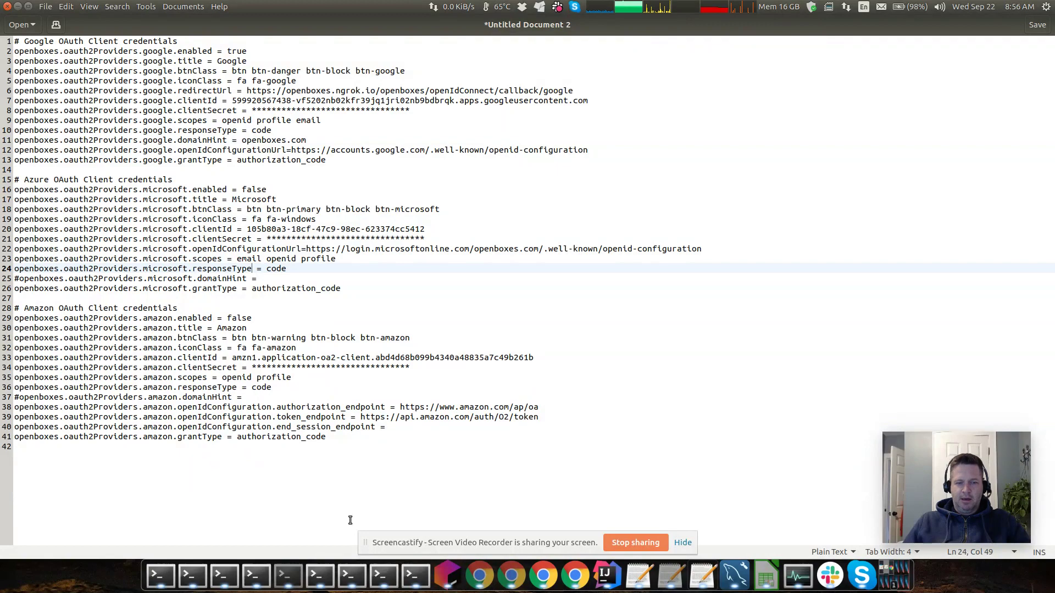
{"action": "left_click", "coordinate": [163, 573]}
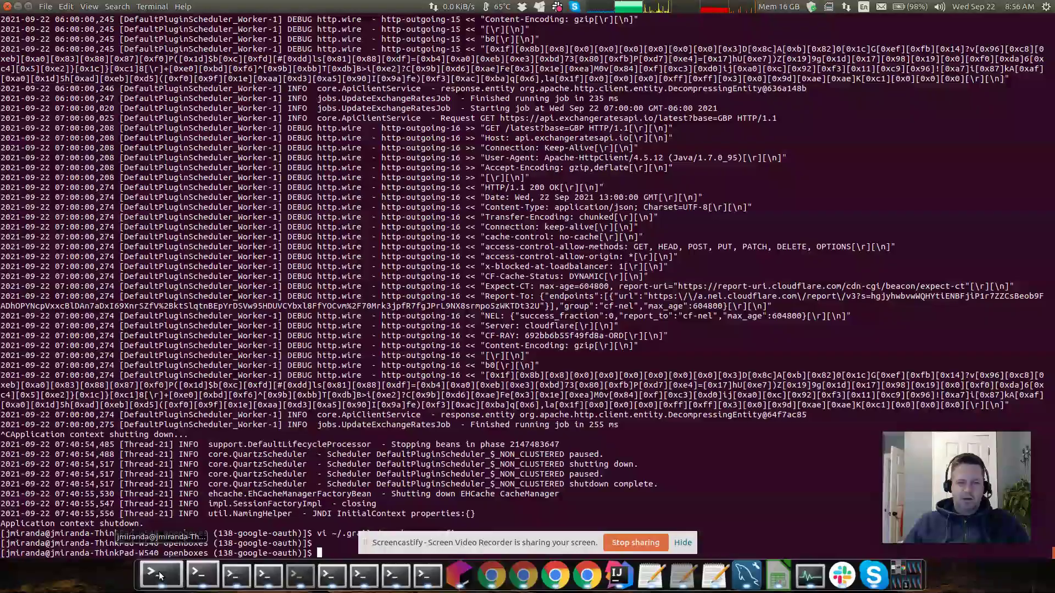
Select the jwsObject ID token entry in the server log, then return to the OAuth settings file
{"action": "left_click", "coordinate": [424, 575]}
{"action": "scroll", "coordinate": [423, 314], "scroll_direction": "up", "scroll_amount": 15}
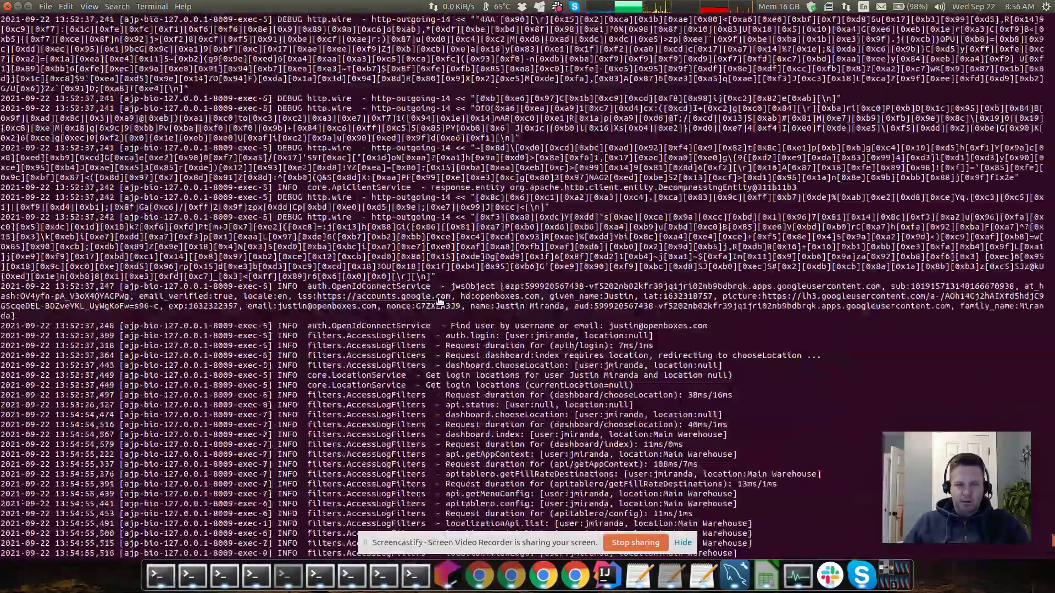
{"action": "scroll", "coordinate": [439, 301], "scroll_direction": "up", "scroll_amount": 2}
{"action": "left_click_drag", "start_coordinate": [451, 348], "coordinate": [110, 377]}
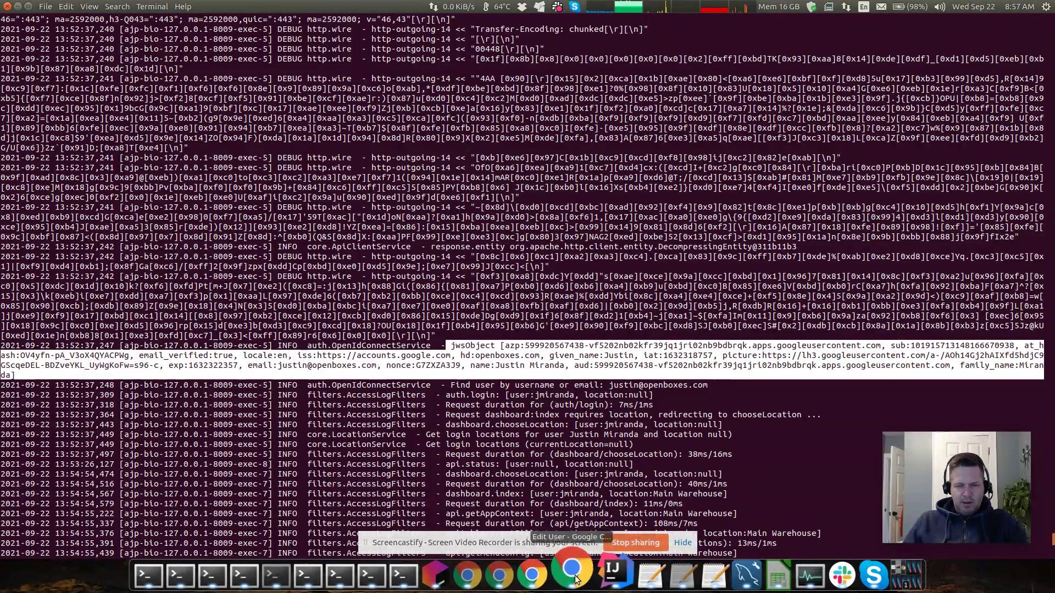
{"action": "left_click", "coordinate": [693, 578]}
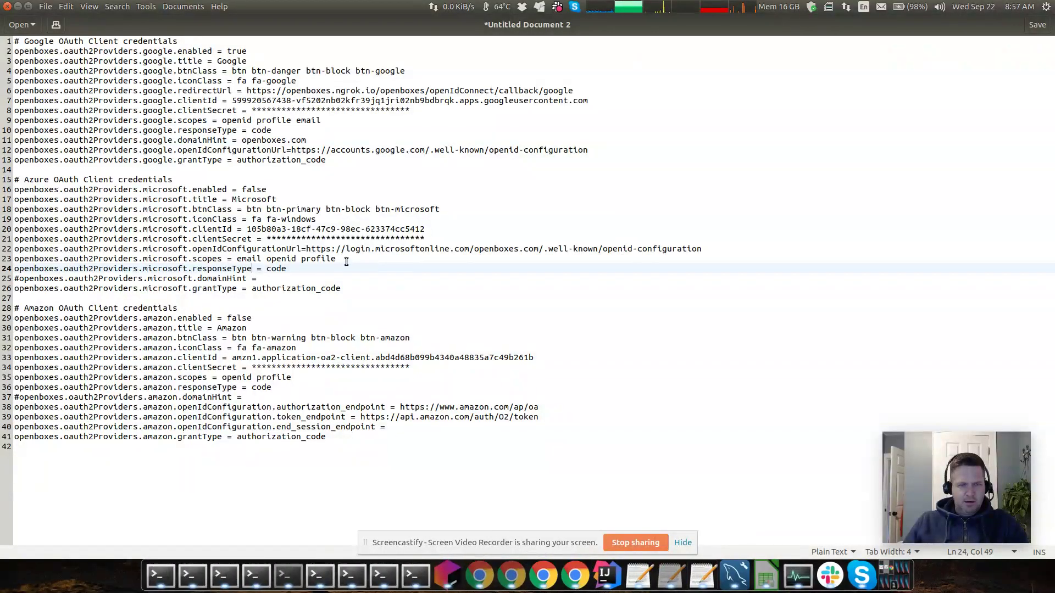